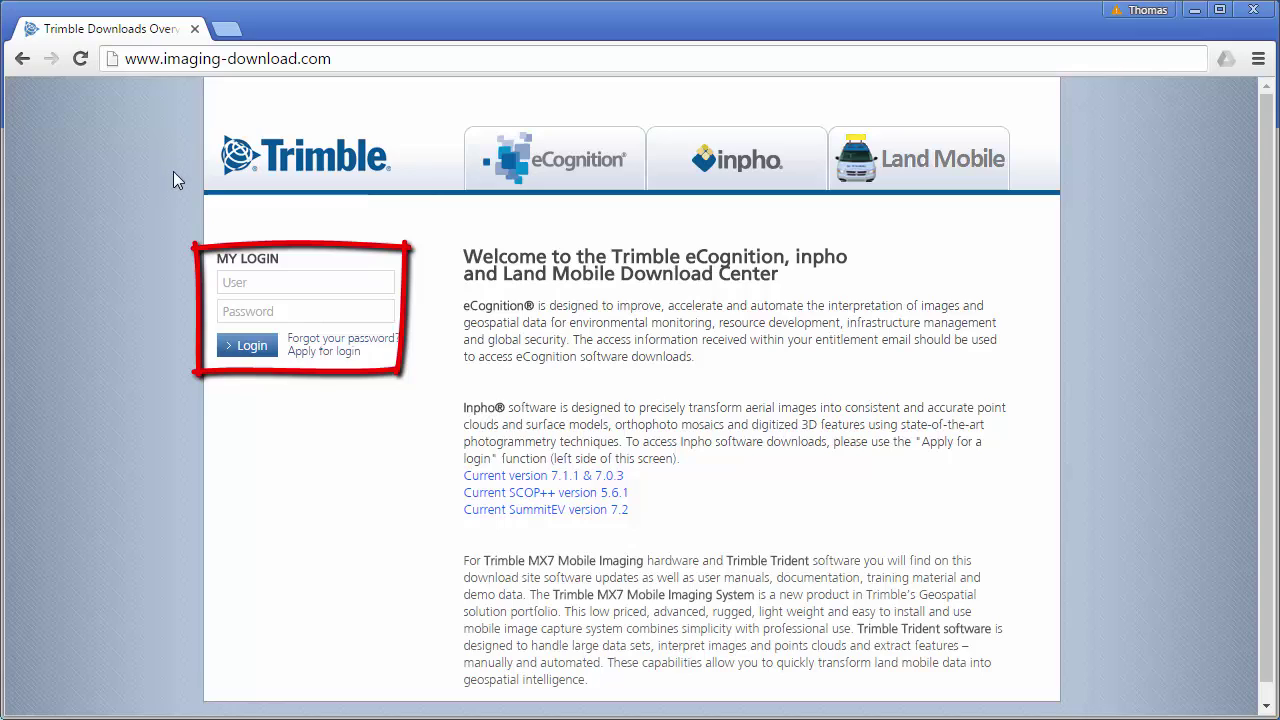
Step: Log in to the Trimble Download Center with the training account's user name and password
{"action": "left_click", "coordinate": [277, 283]}
{"action": "type", "text": "t"}
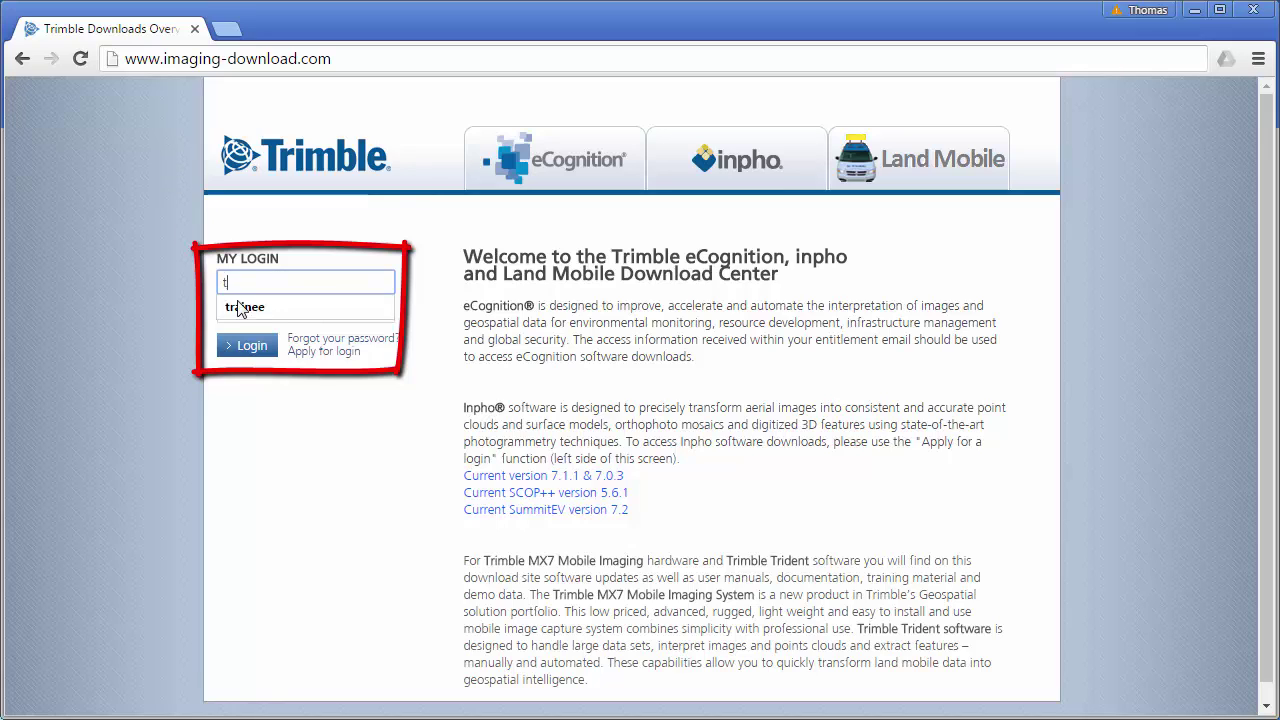
{"action": "type", "text": "rainee"}
{"action": "left_click", "coordinate": [238, 314]}
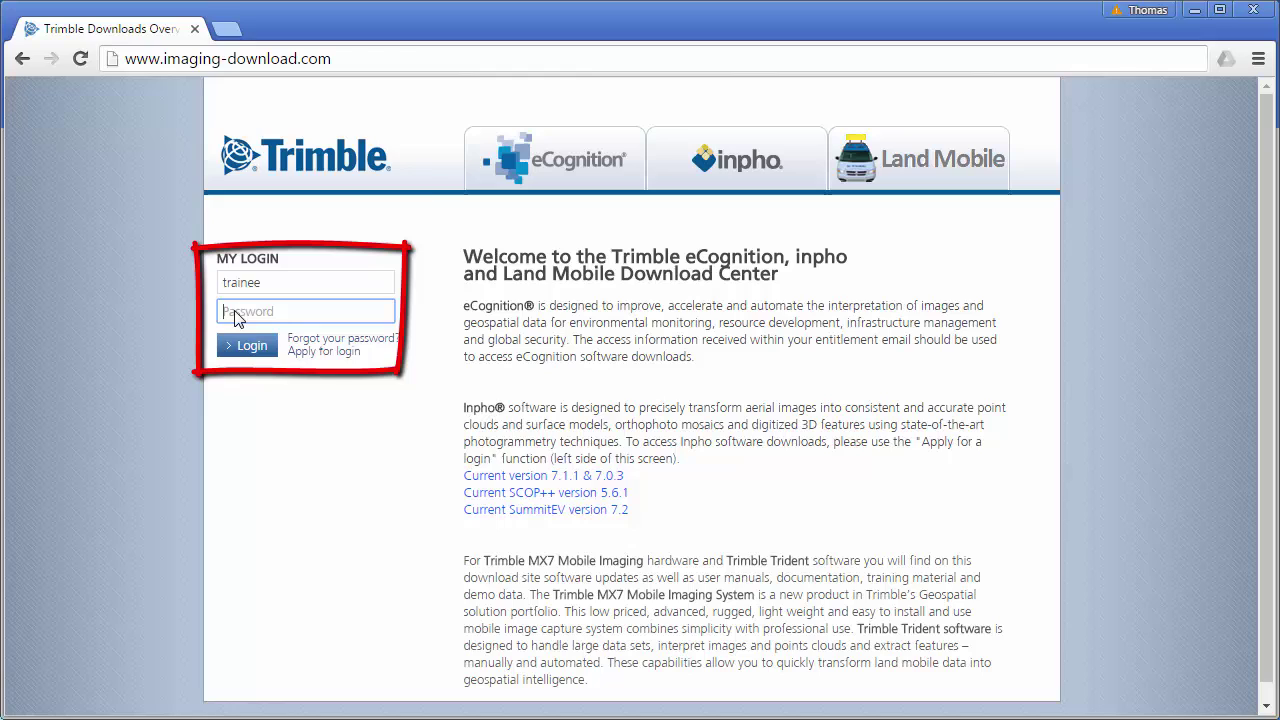
{"action": "type", "text": "tr"}
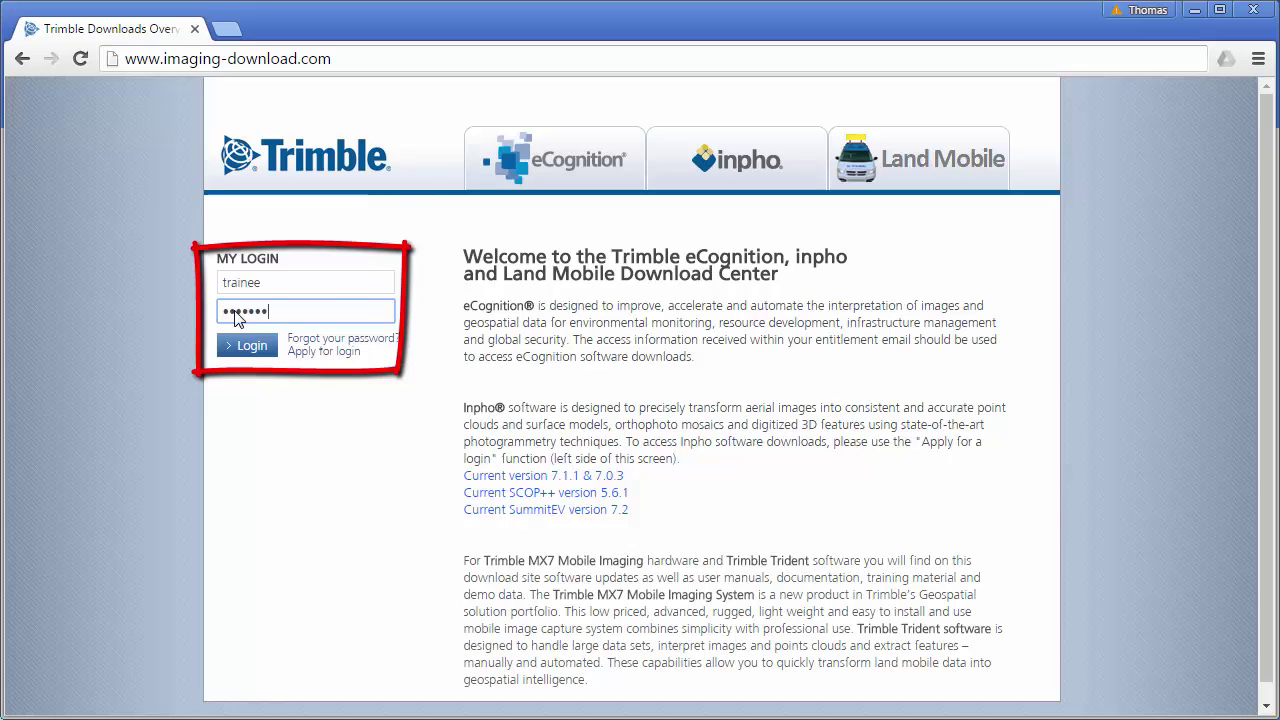
{"action": "key", "text": "Return"}
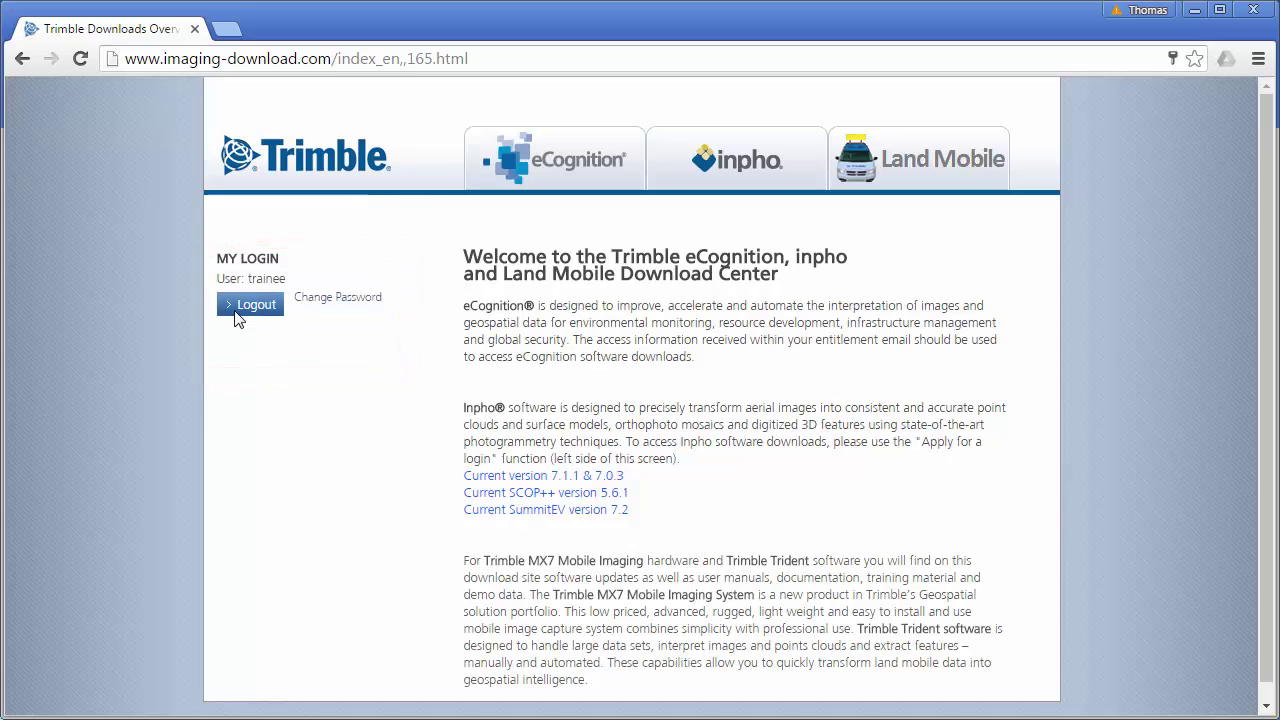
Step: Go to inpho > Product Downloads > Trimble Photogrammetry > Sample Data to list MATCH-AT_SampleData.exe
{"action": "left_click", "coordinate": [760, 175]}
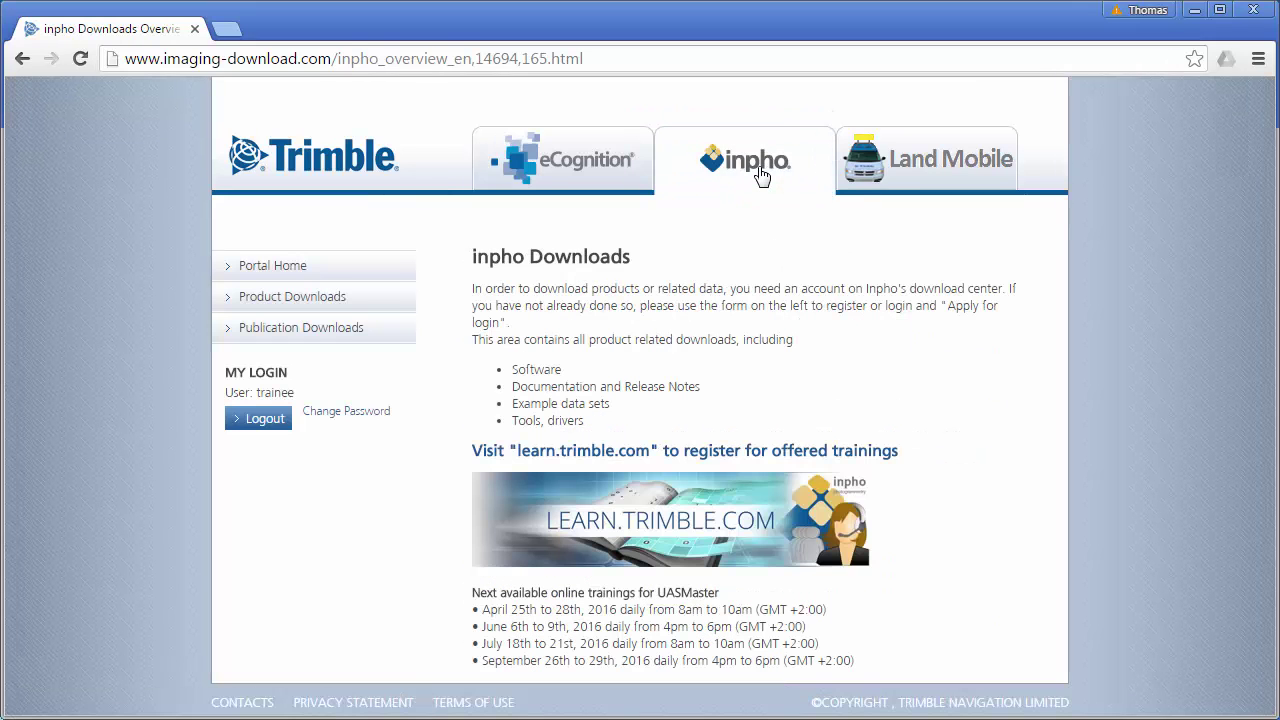
{"action": "left_click", "coordinate": [270, 305]}
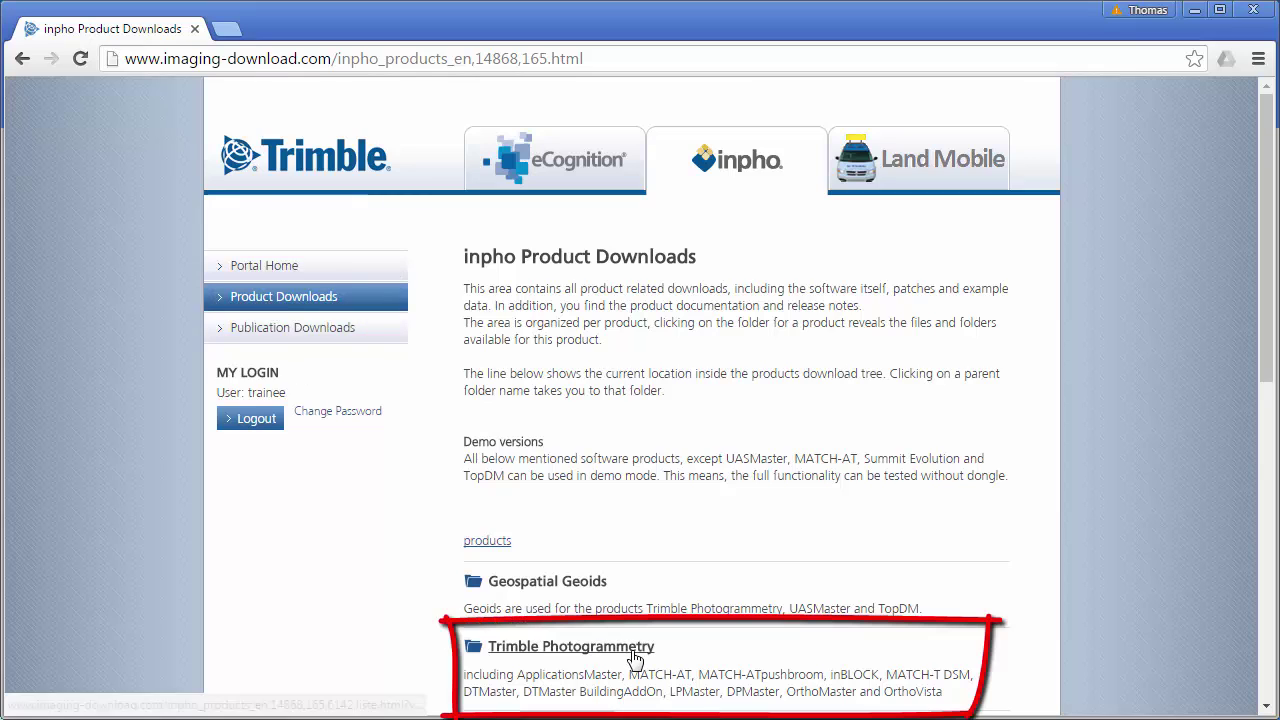
{"action": "left_click", "coordinate": [548, 647]}
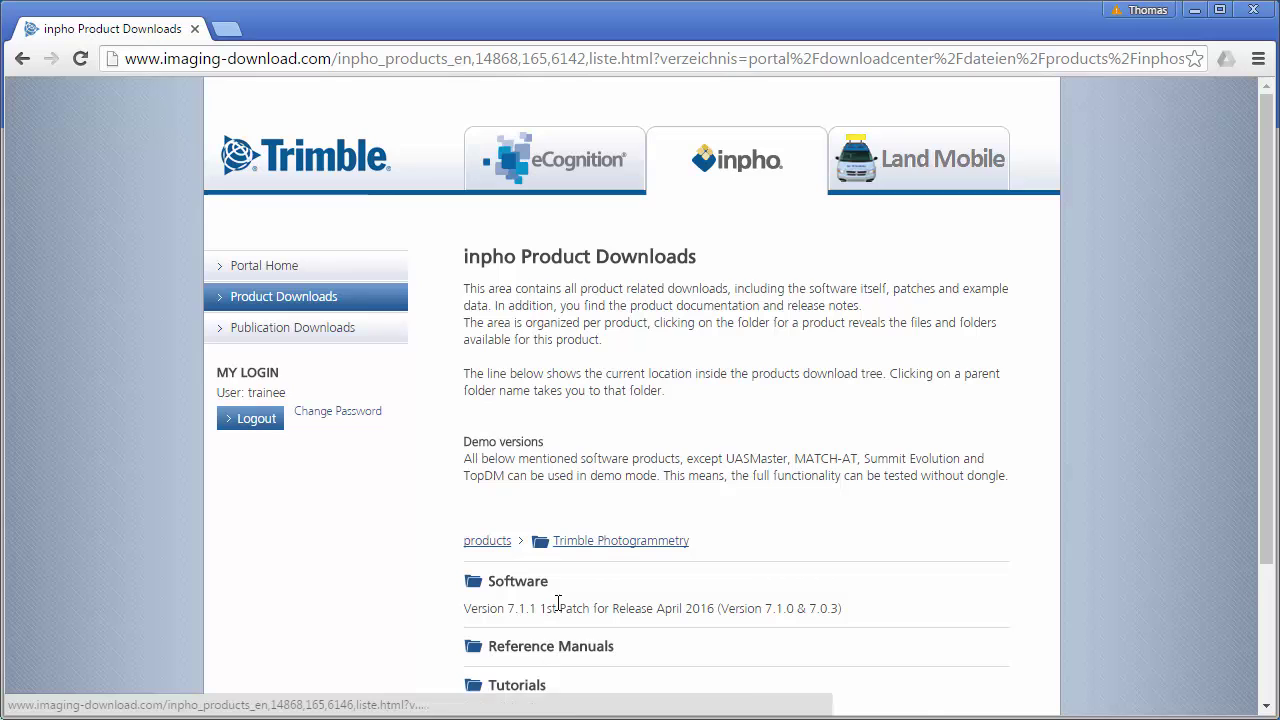
{"action": "scroll", "coordinate": [632, 581], "scroll_direction": "down", "scroll_amount": 3}
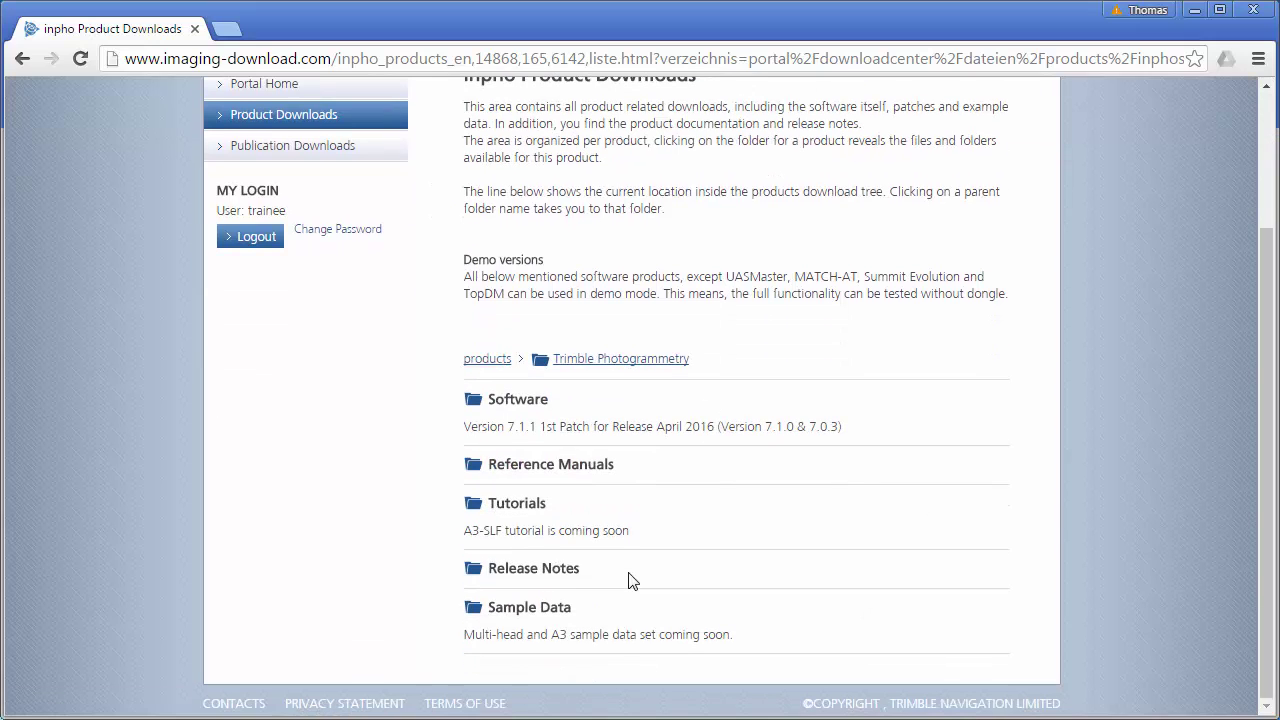
{"action": "left_click", "coordinate": [558, 609]}
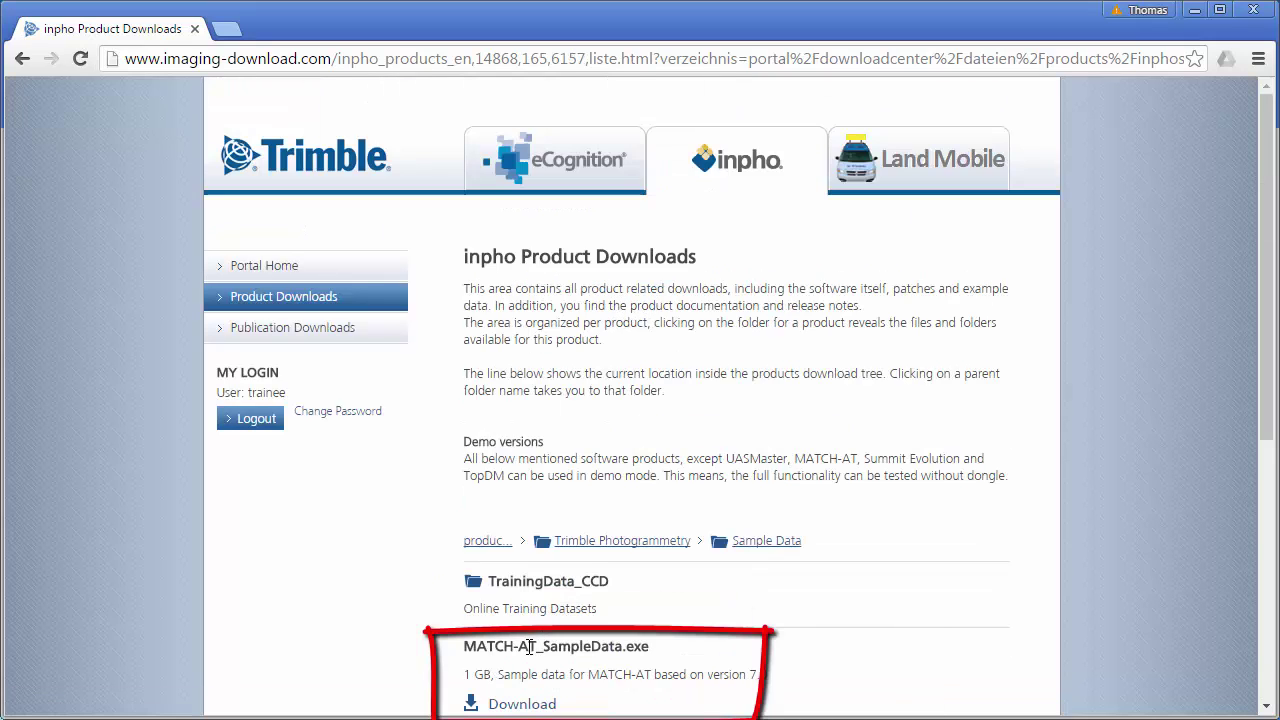
Step: Download MATCH-AT_SampleData.exe and bring the C:\tmp Explorer window into view
{"action": "left_click", "coordinate": [518, 704]}
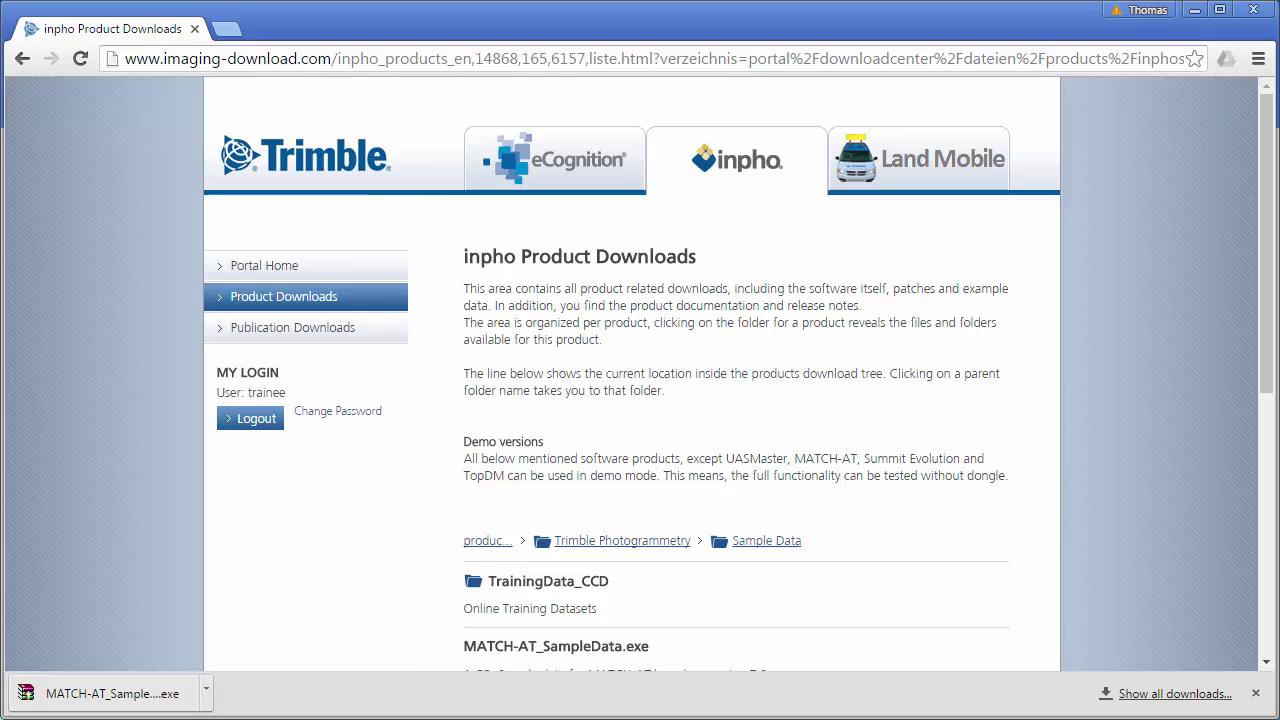
{"action": "left_click_drag", "start_coordinate": [1279, 385], "coordinate": [696, 141]}
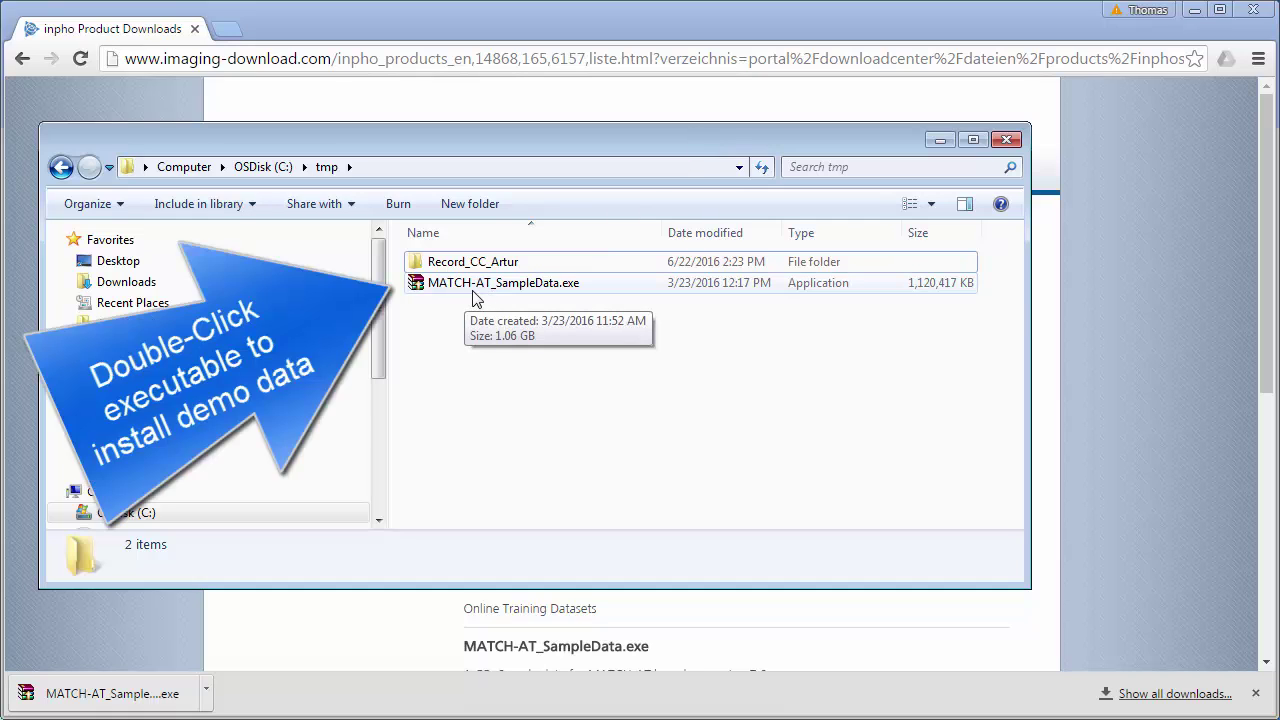
Step: Run MATCH-AT_SampleData.exe despite the security warning and extract it into C:\tmp
{"action": "double_click", "coordinate": [537, 287]}
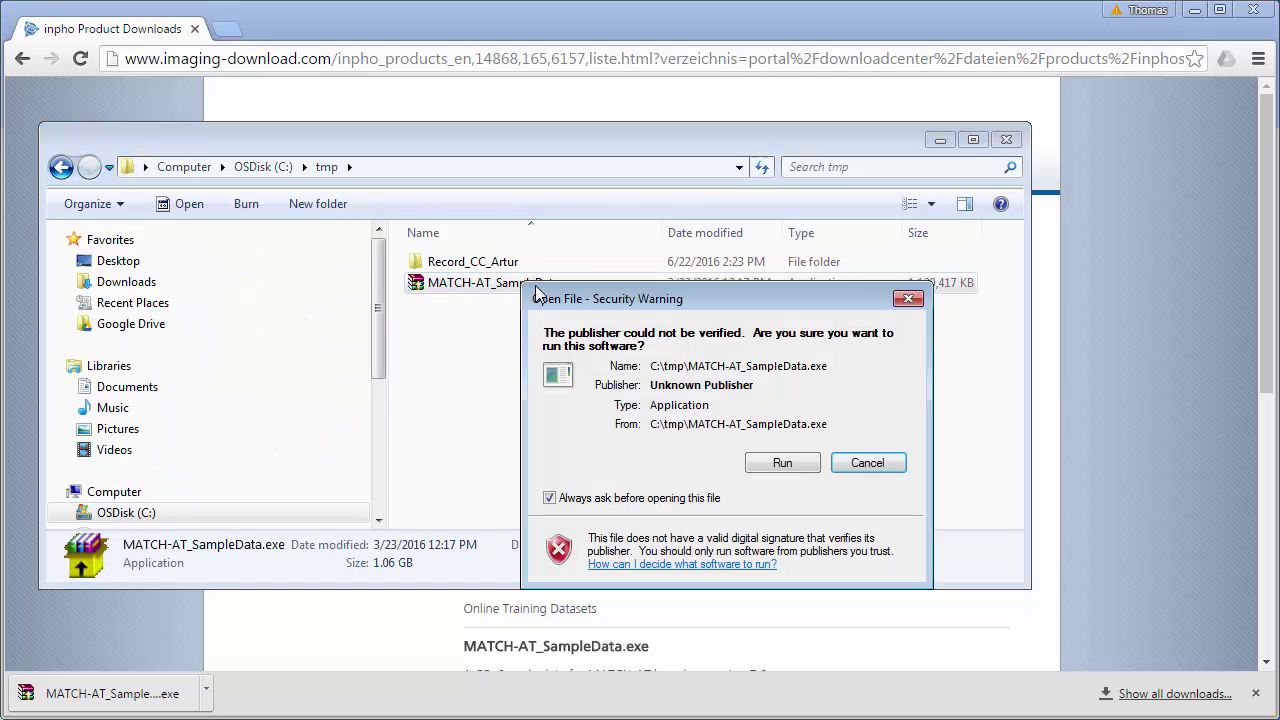
{"action": "left_click", "coordinate": [768, 462]}
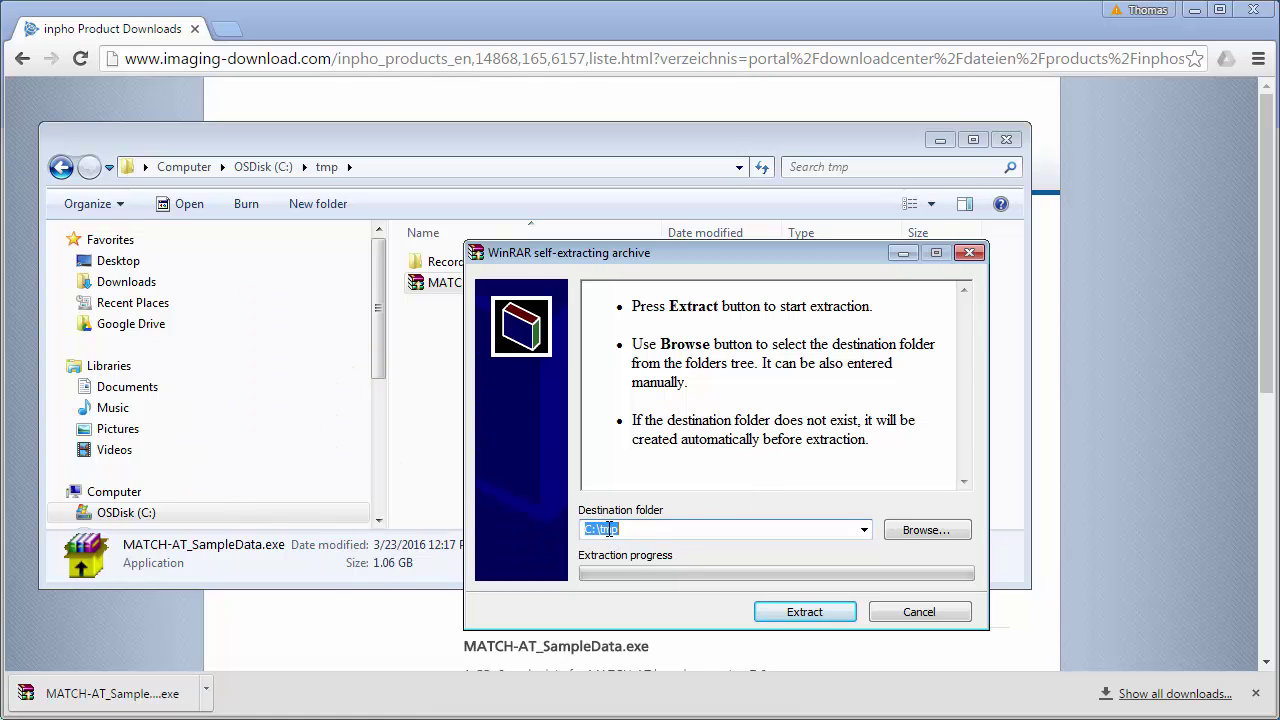
{"action": "left_click", "coordinate": [770, 606]}
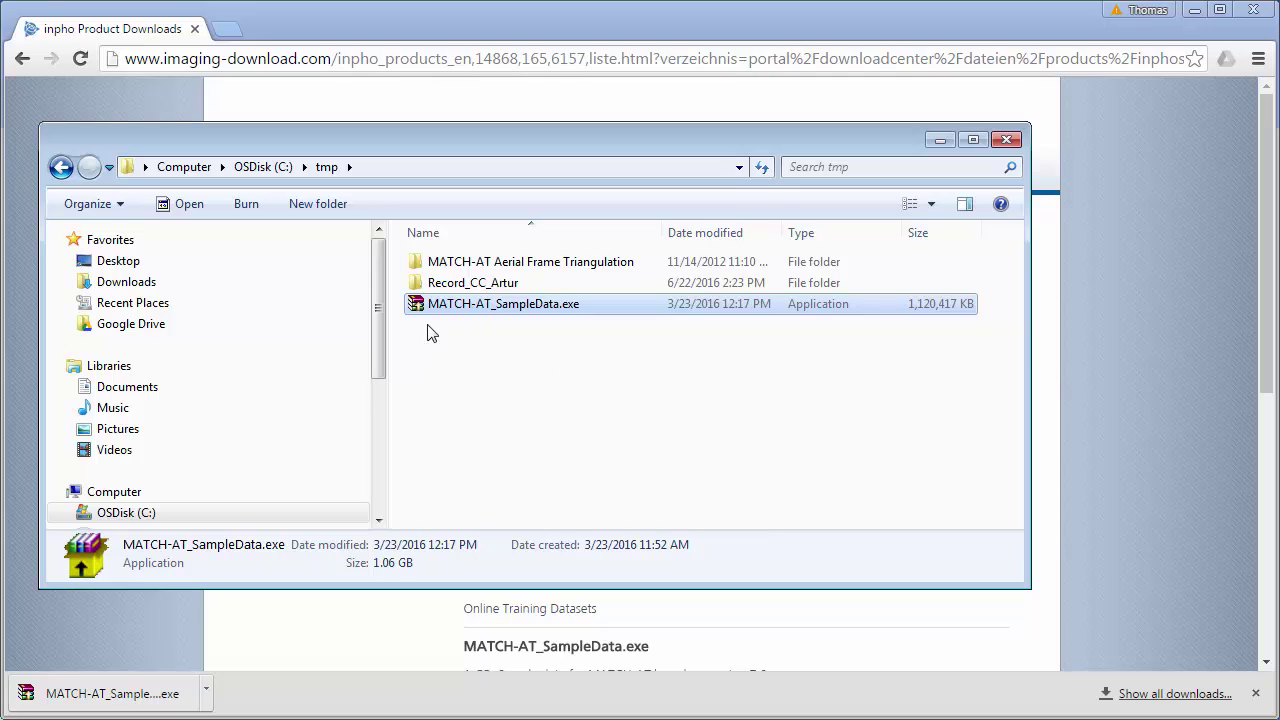
Step: Open MATCH-AT Aerial Frame Triangulation > TAC_P65_H56 and point out its Images, Input and Project folders
{"action": "double_click", "coordinate": [521, 266]}
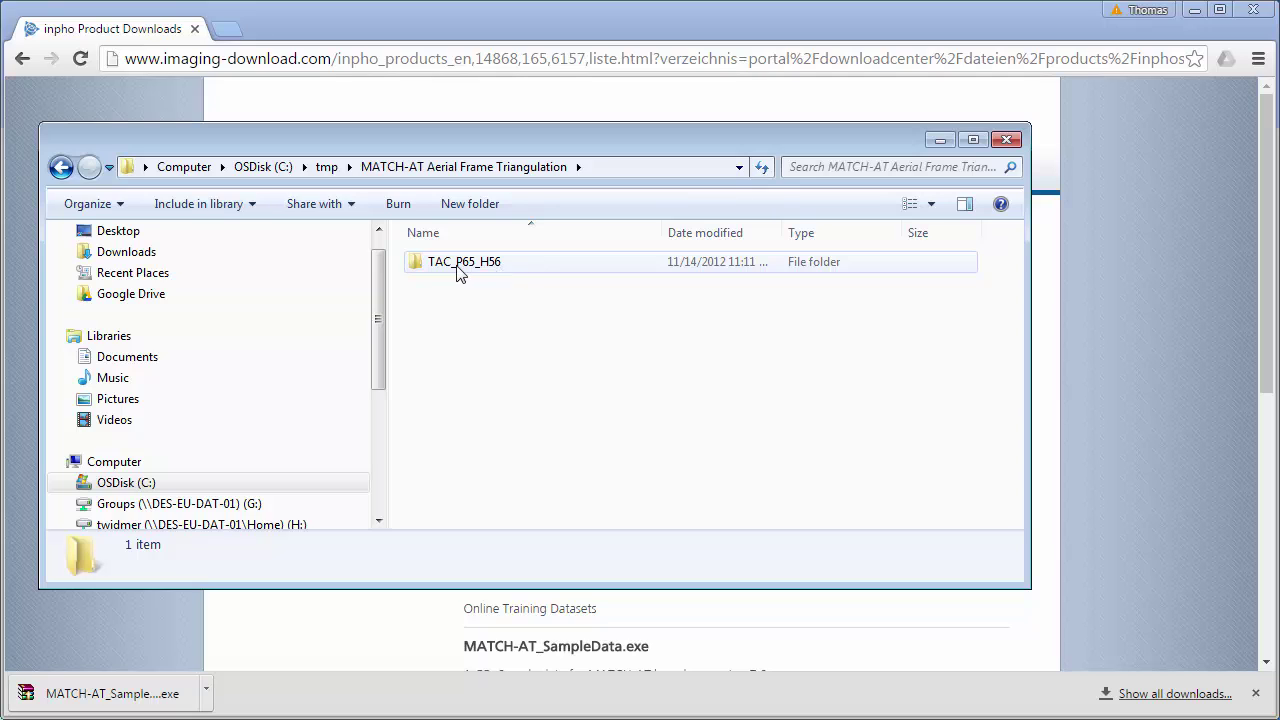
{"action": "double_click", "coordinate": [496, 267]}
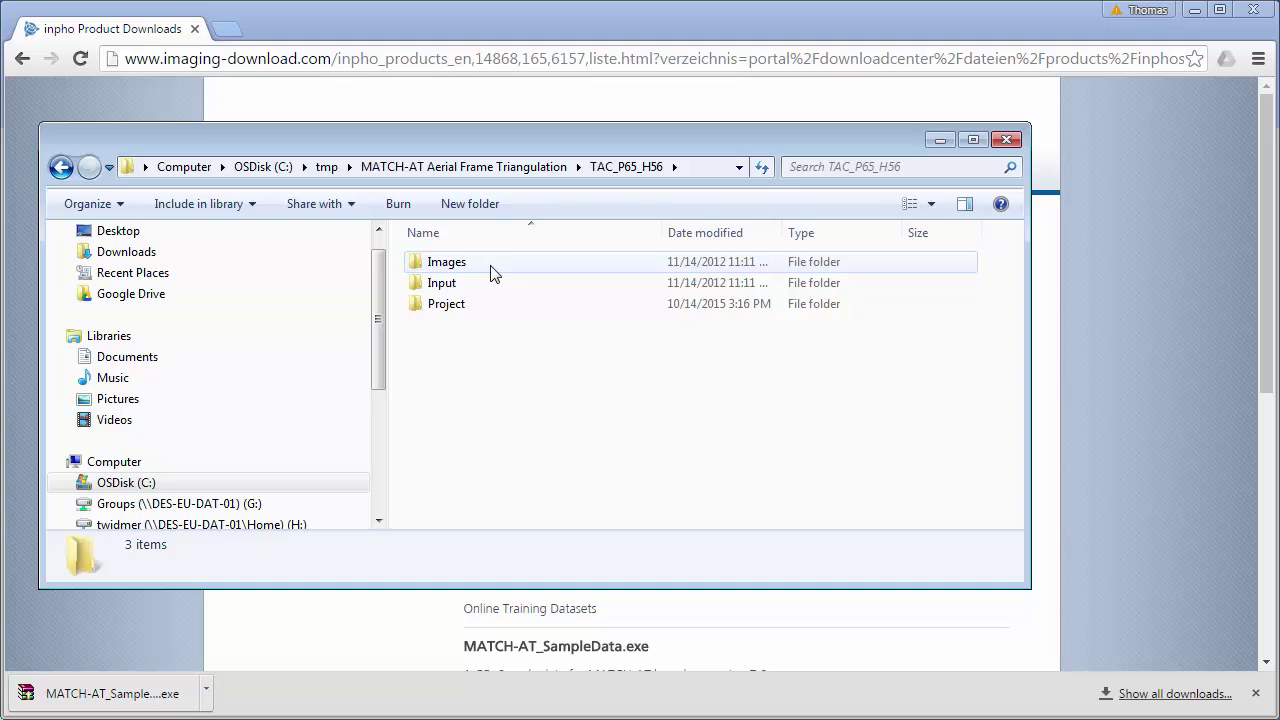
{"action": "left_click", "coordinate": [490, 268]}
{"action": "left_click", "coordinate": [480, 288]}
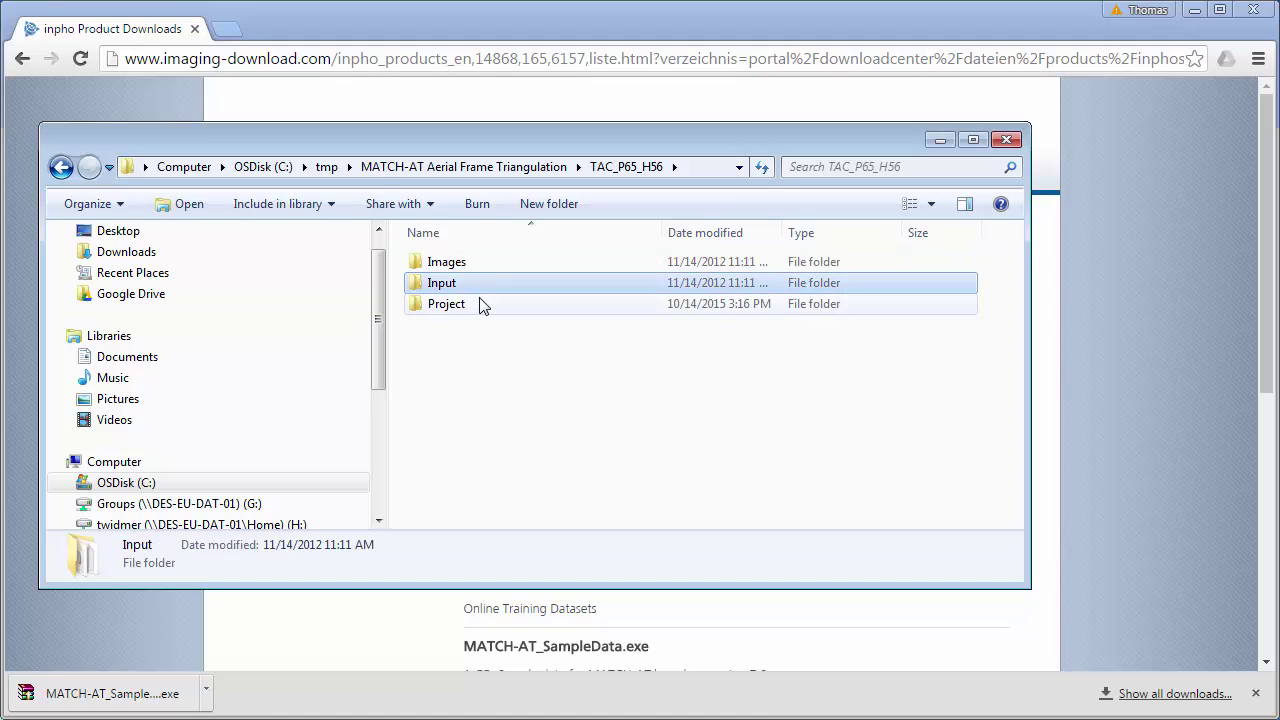
{"action": "left_click", "coordinate": [480, 305]}
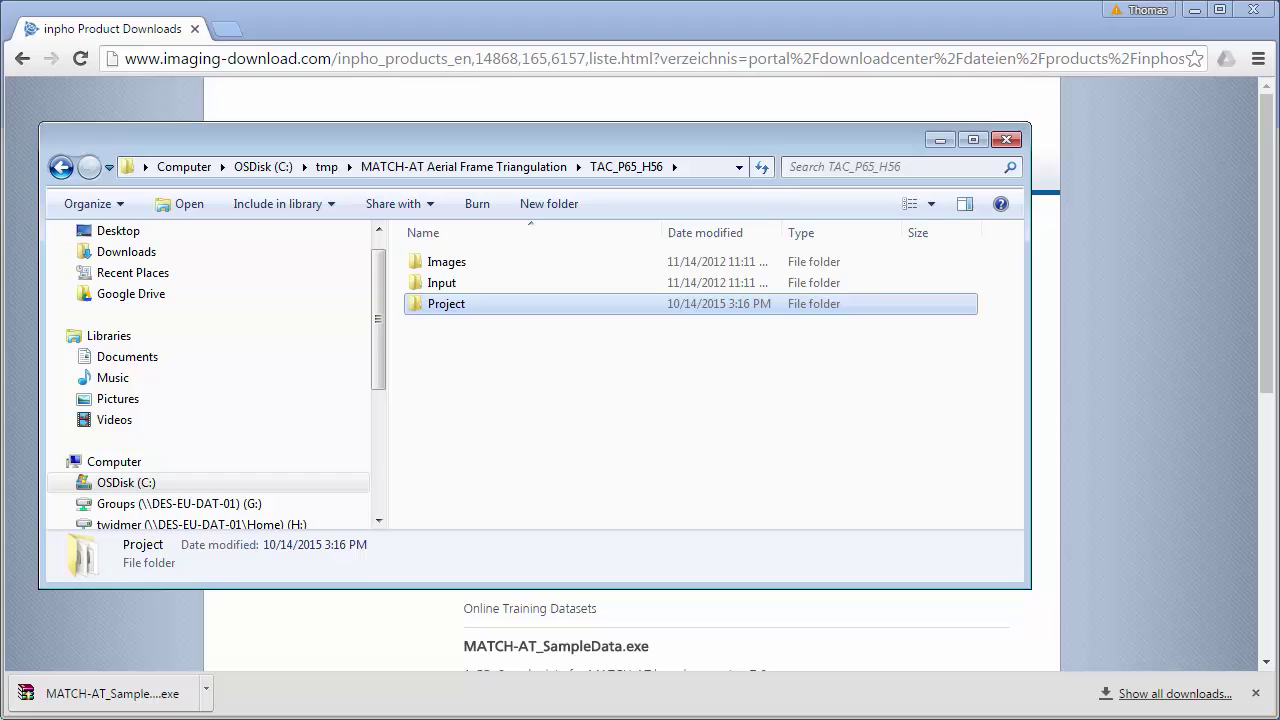
{"action": "key", "text": "alt+Tab"}
{"action": "key", "text": "alt+Tab"}
Step: Browse the TIF photos in the Images folder, then return to TAC_P65_H56
{"action": "double_click", "coordinate": [463, 262]}
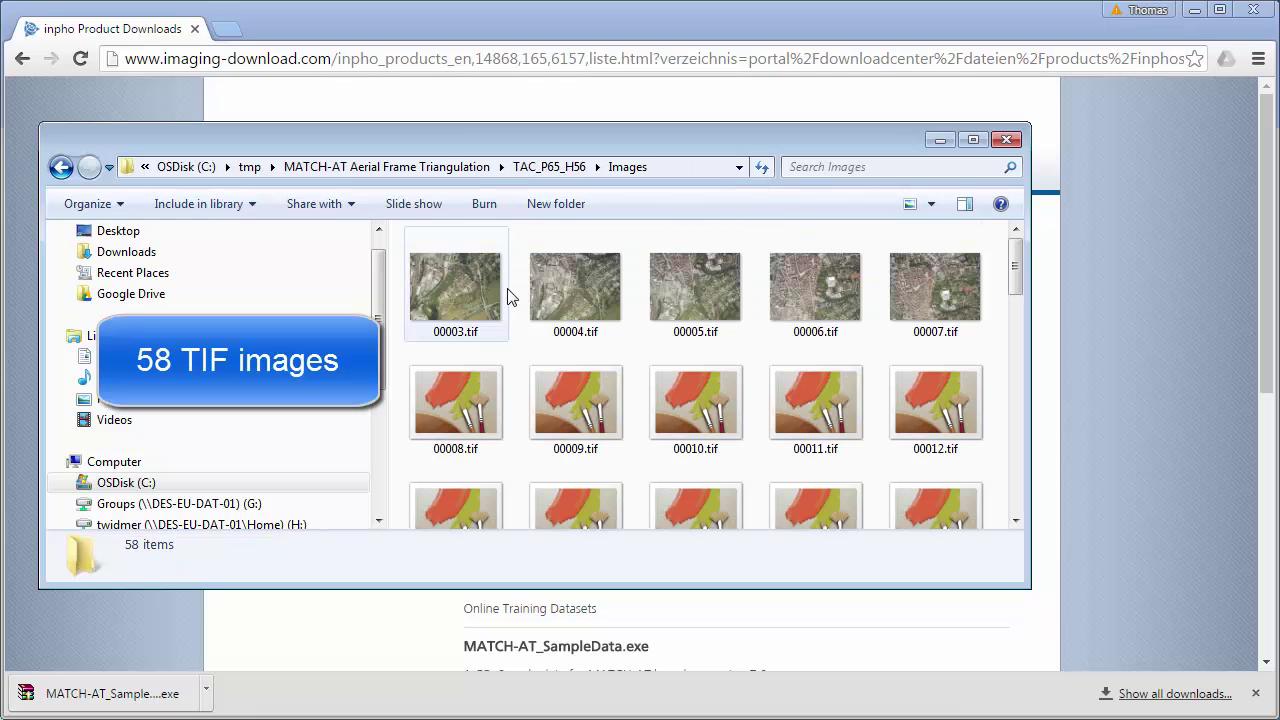
{"action": "scroll", "coordinate": [737, 366], "scroll_direction": "down", "scroll_amount": 10}
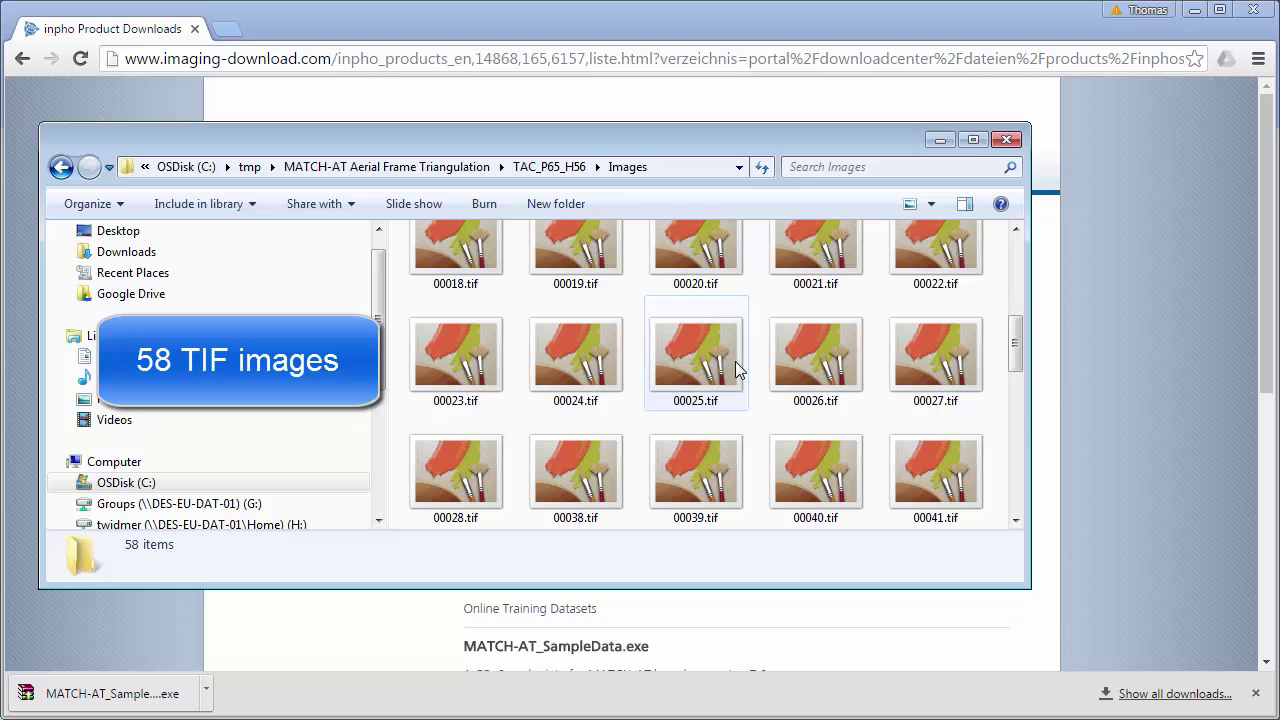
{"action": "left_click", "coordinate": [538, 172]}
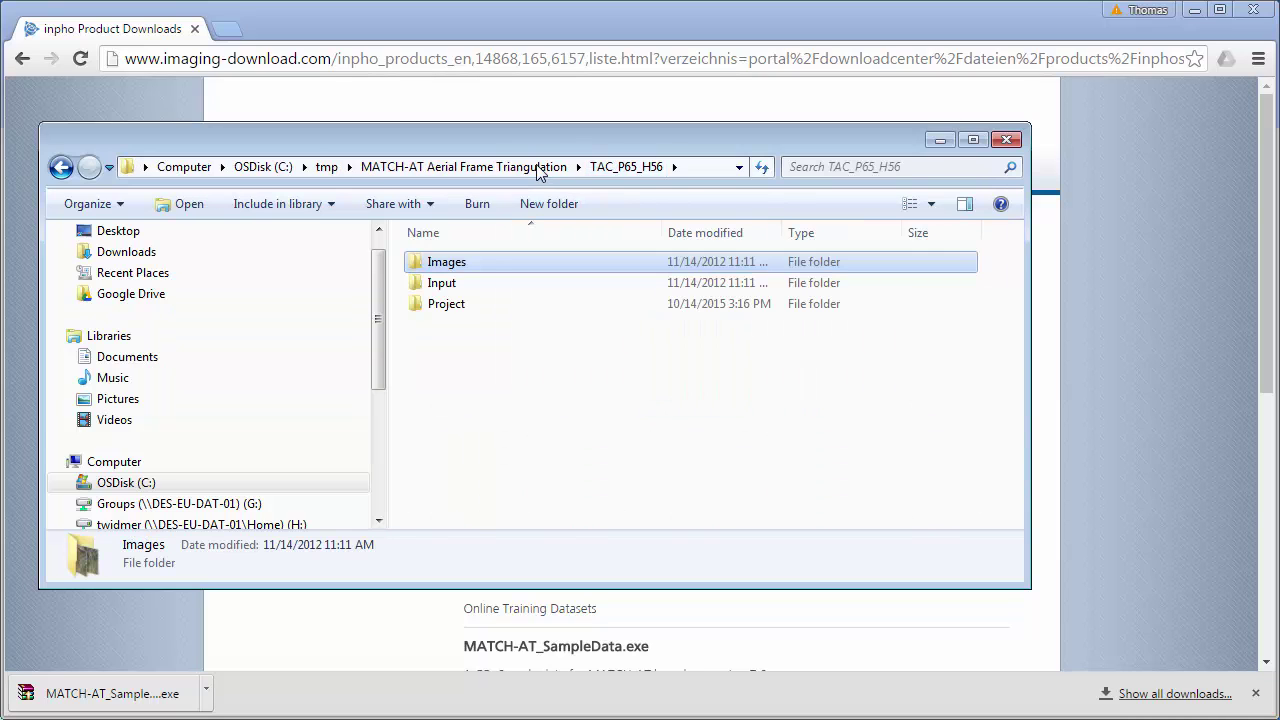
Step: Open the Input folder to show CAMERA-data.prj, GPS_IMU.txt, GroundControl.txt and the calibration PDF
{"action": "double_click", "coordinate": [452, 285]}
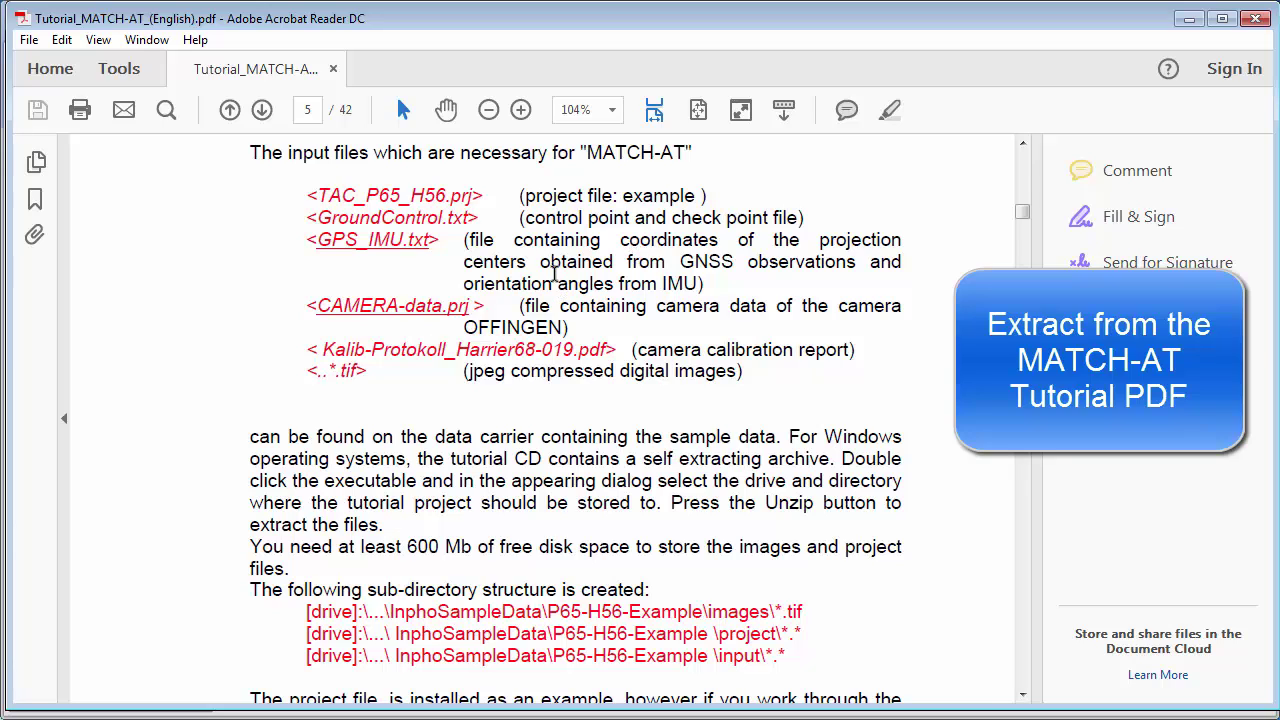
Step: Minimize the Acrobat Reader tutorial window to reveal the Input folder listing
{"action": "left_click", "coordinate": [1199, 27]}
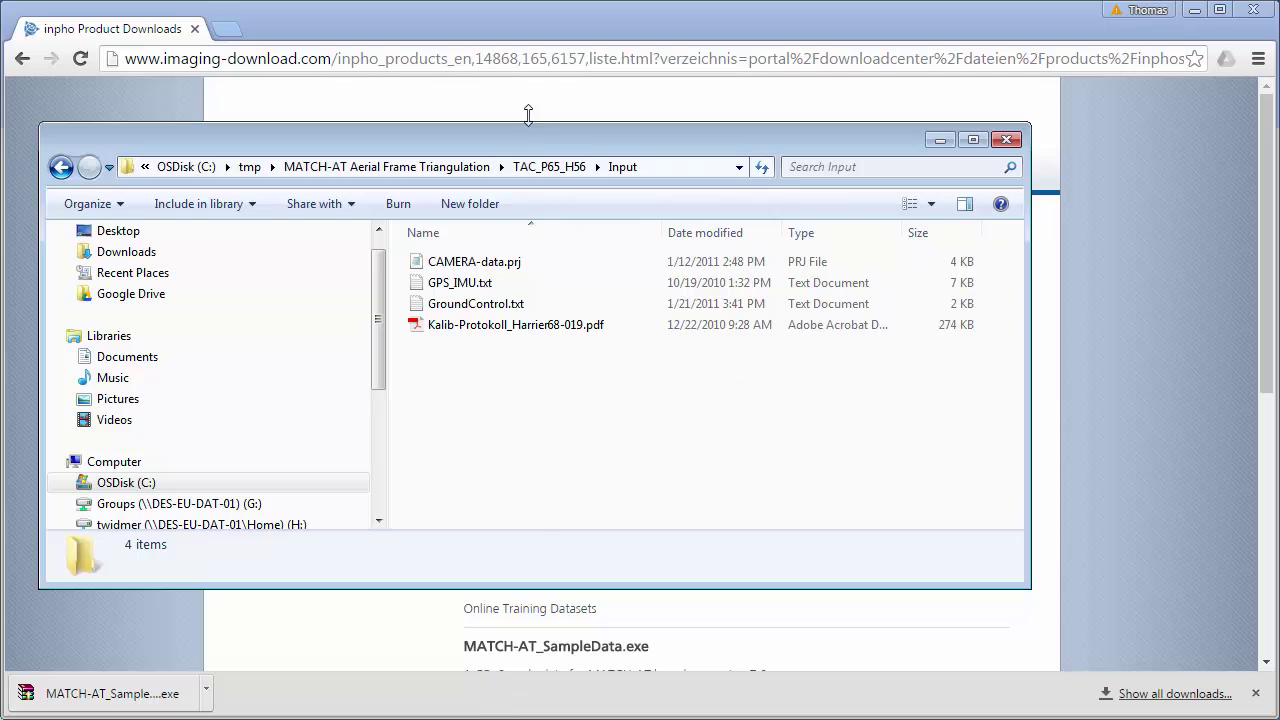
Step: Return to TAC_P65_H56 and open its Project folder with the prepared and complete project files
{"action": "left_click", "coordinate": [537, 167]}
{"action": "double_click", "coordinate": [445, 303]}
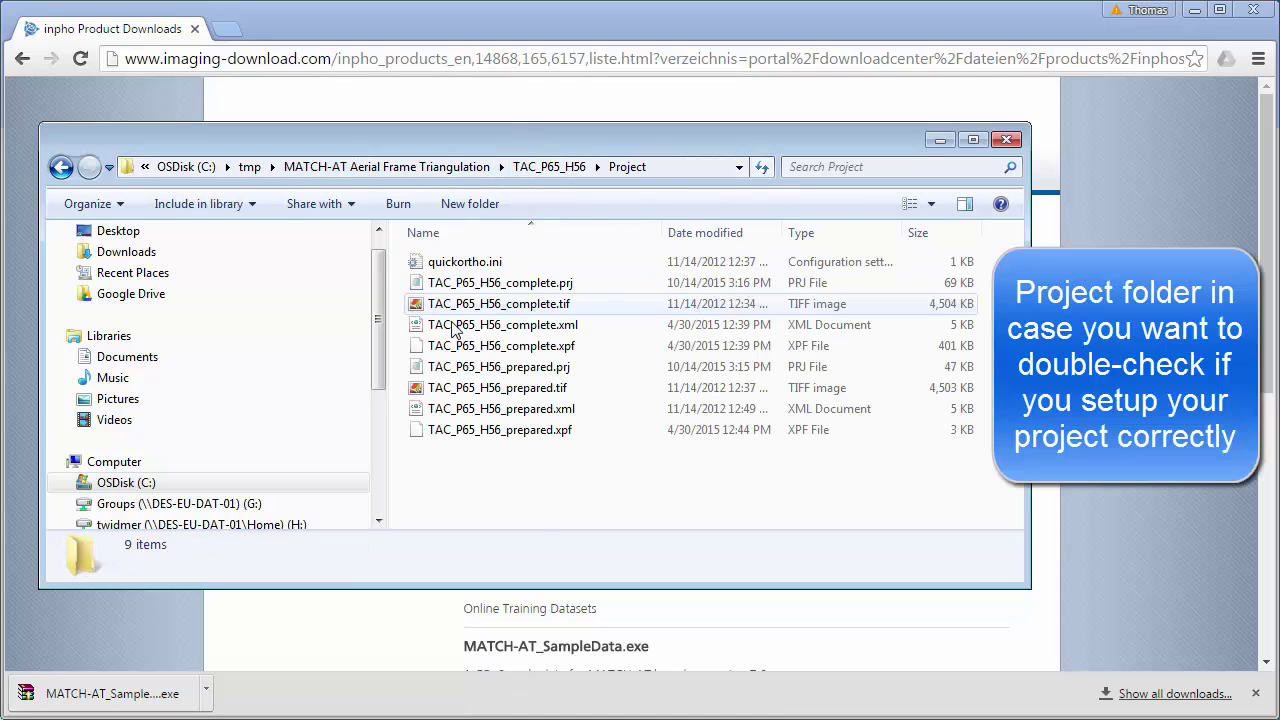